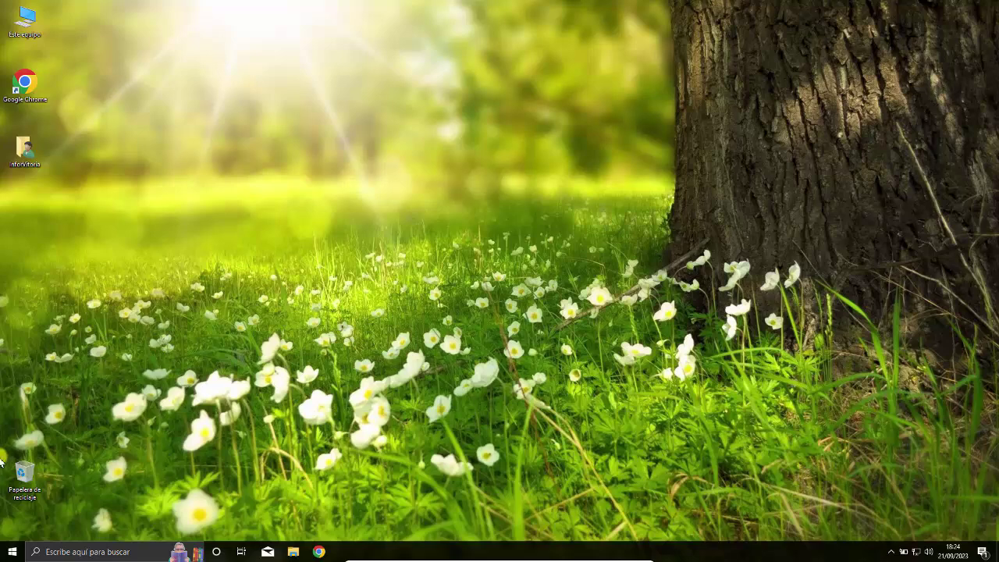
Search Windows for "administr" and open the Print Management console (Administración de impresión)
{"action": "left_click", "coordinate": [11, 551]}
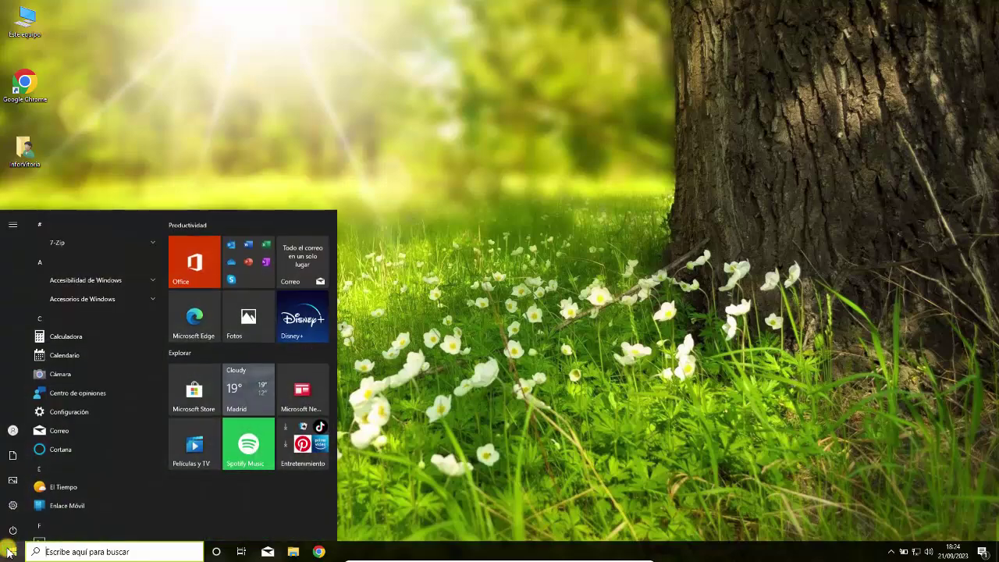
{"action": "type", "text": "adminis"}
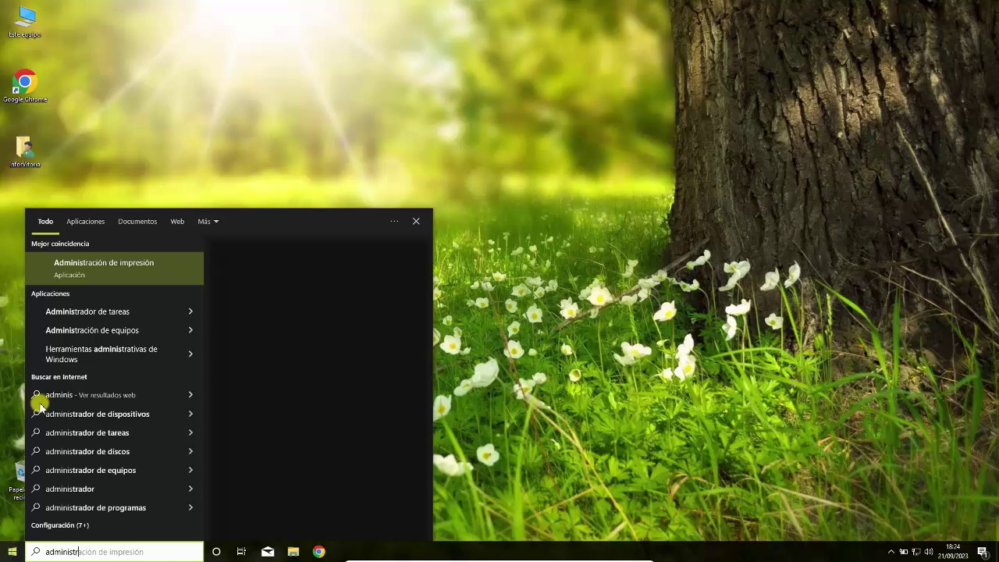
{"action": "type", "text": "tr"}
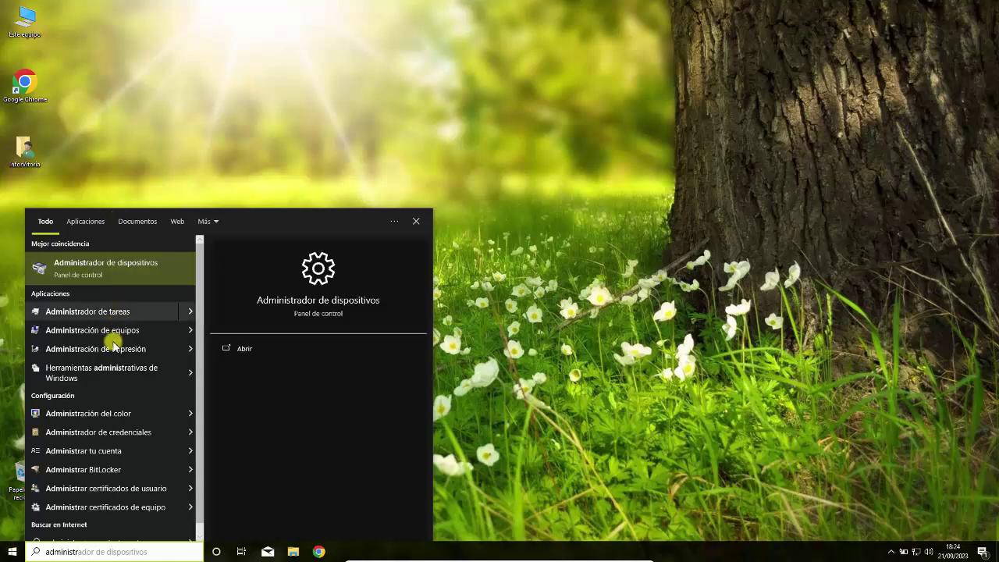
{"action": "left_click", "coordinate": [94, 351]}
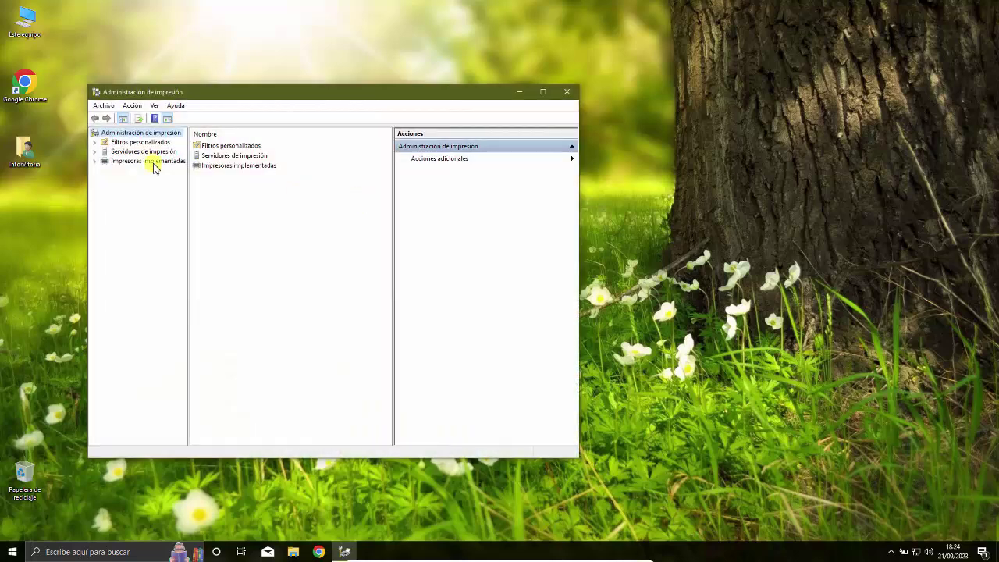
Expand the local print server and examine its drivers, forms, ports and printers, widening the port name column to read it
{"action": "left_click", "coordinate": [95, 151]}
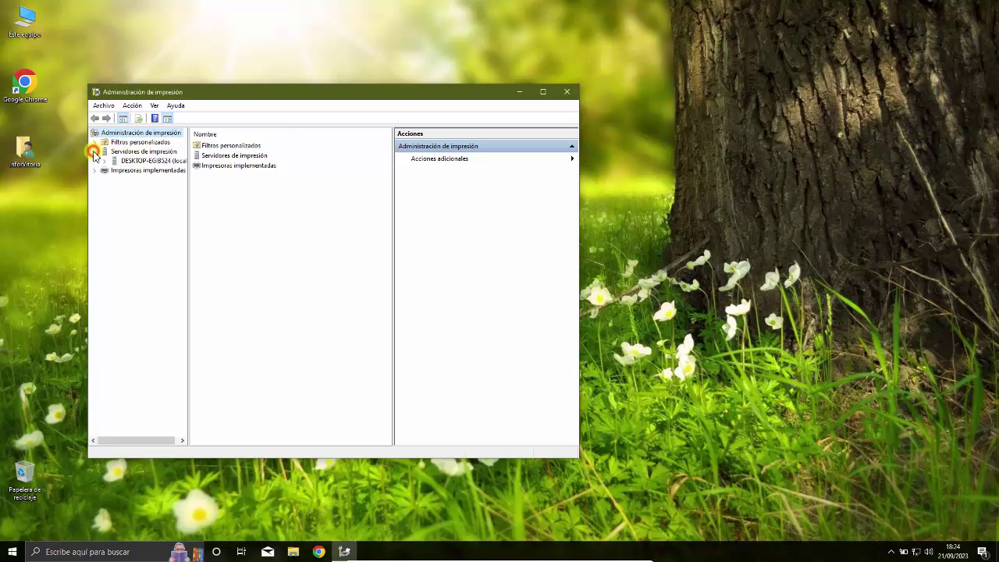
{"action": "double_click", "coordinate": [134, 160]}
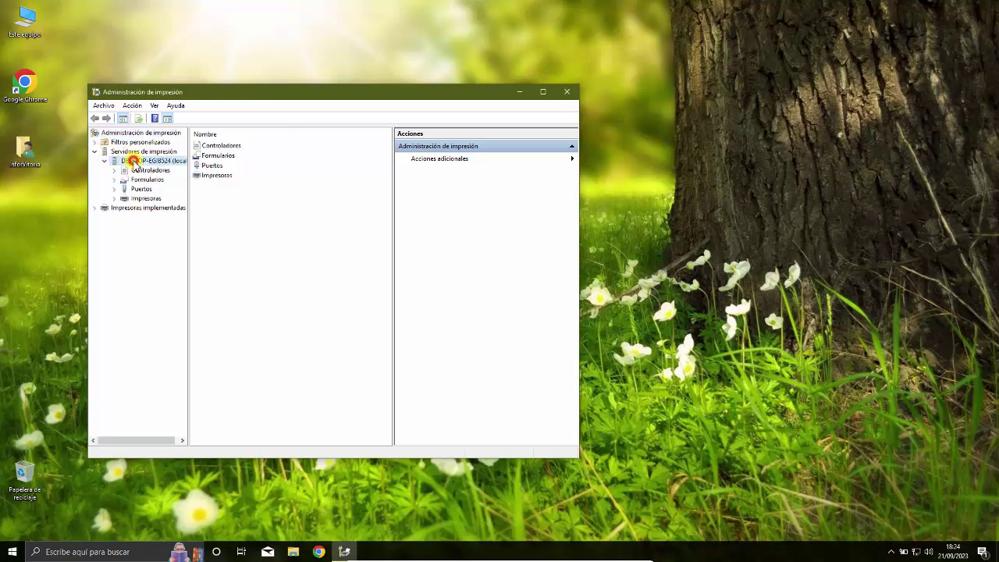
{"action": "left_click", "coordinate": [150, 170]}
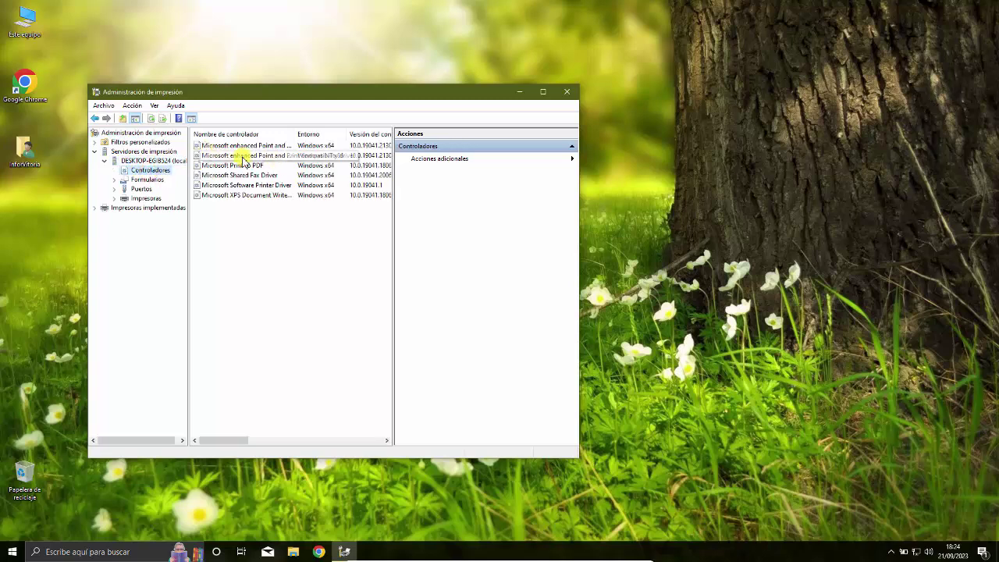
{"action": "left_click", "coordinate": [146, 179]}
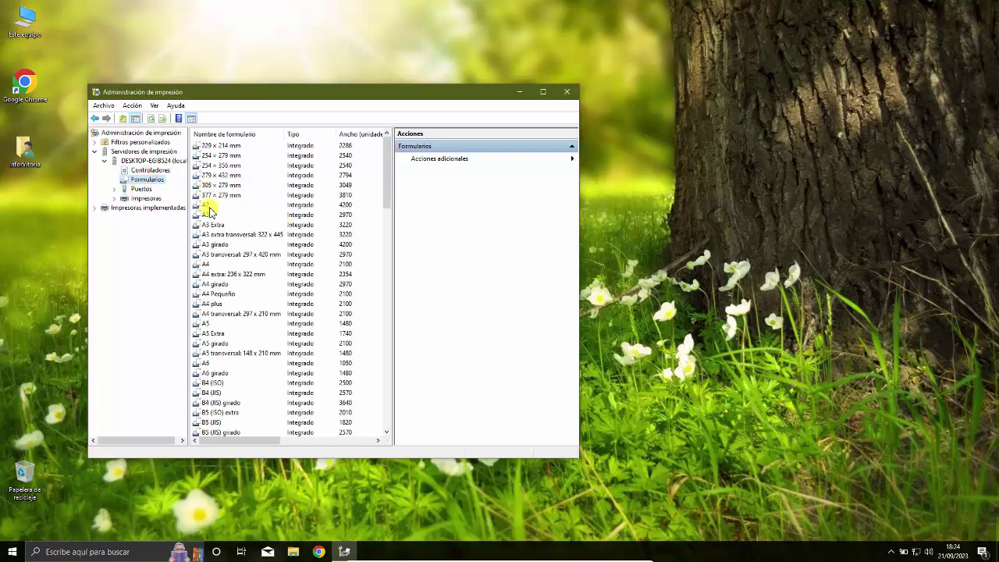
{"action": "left_click", "coordinate": [141, 189]}
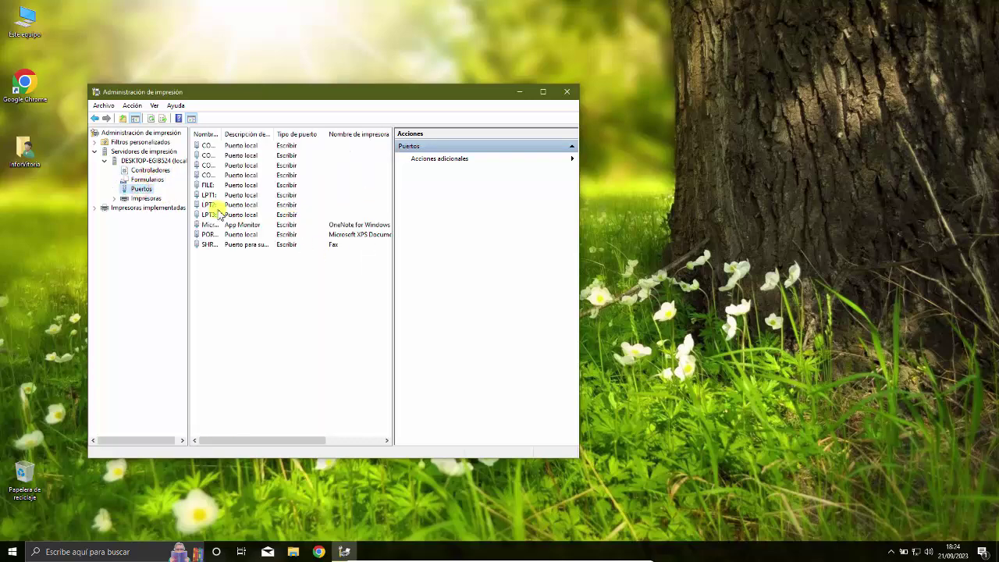
{"action": "left_click_drag", "start_coordinate": [222, 134], "coordinate": [280, 135]}
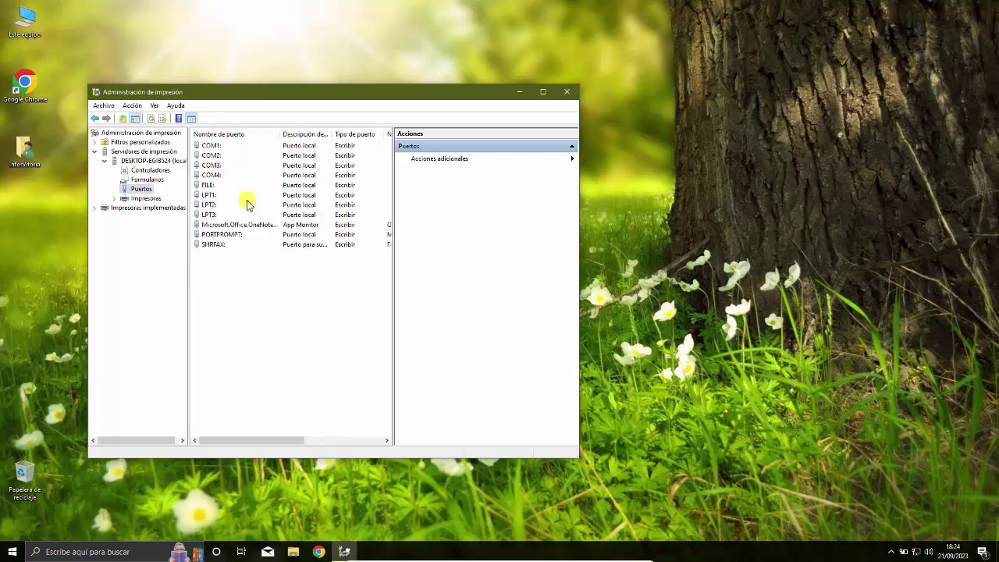
{"action": "left_click", "coordinate": [230, 135]}
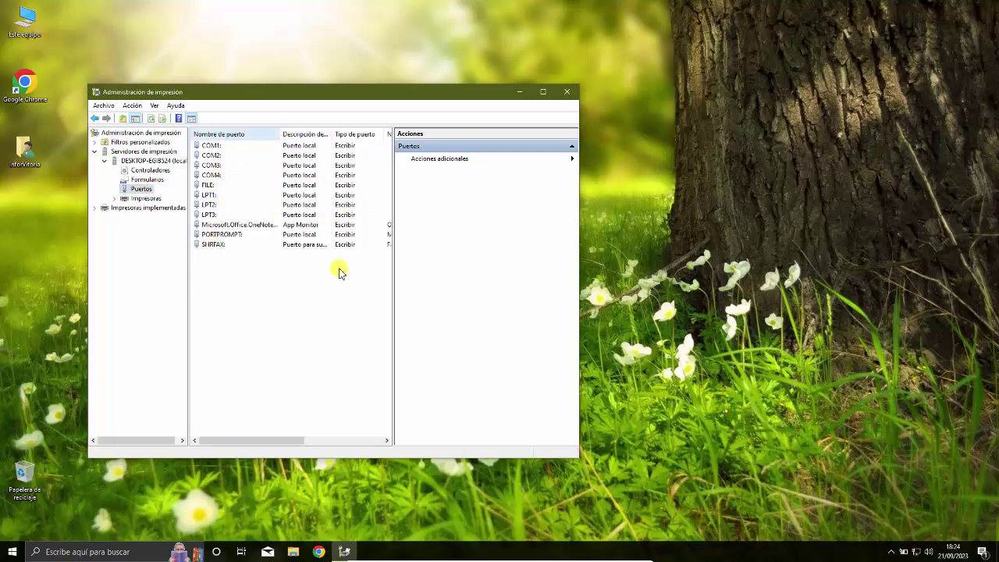
{"action": "left_click", "coordinate": [144, 198]}
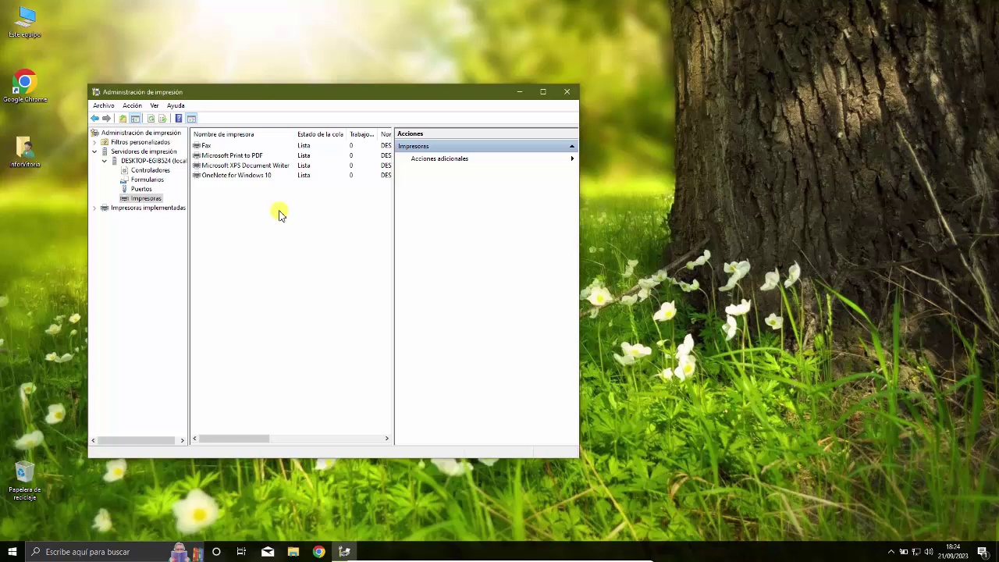
{"action": "left_click", "coordinate": [231, 156]}
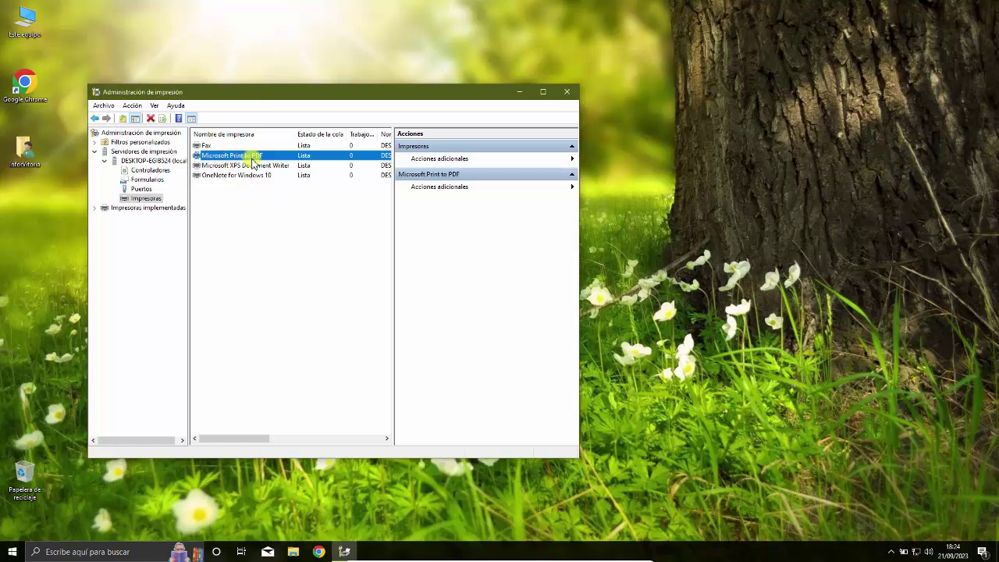
{"action": "left_click", "coordinate": [299, 226]}
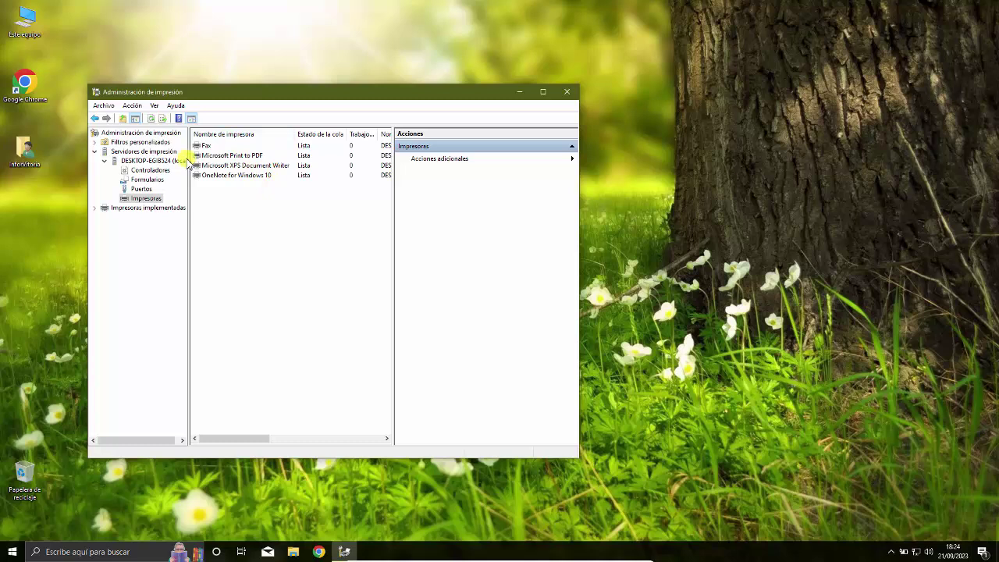
Export the local print server's printers to a migration file named COPIA_IMPRESORAS on the desktop
{"action": "left_click", "coordinate": [133, 161]}
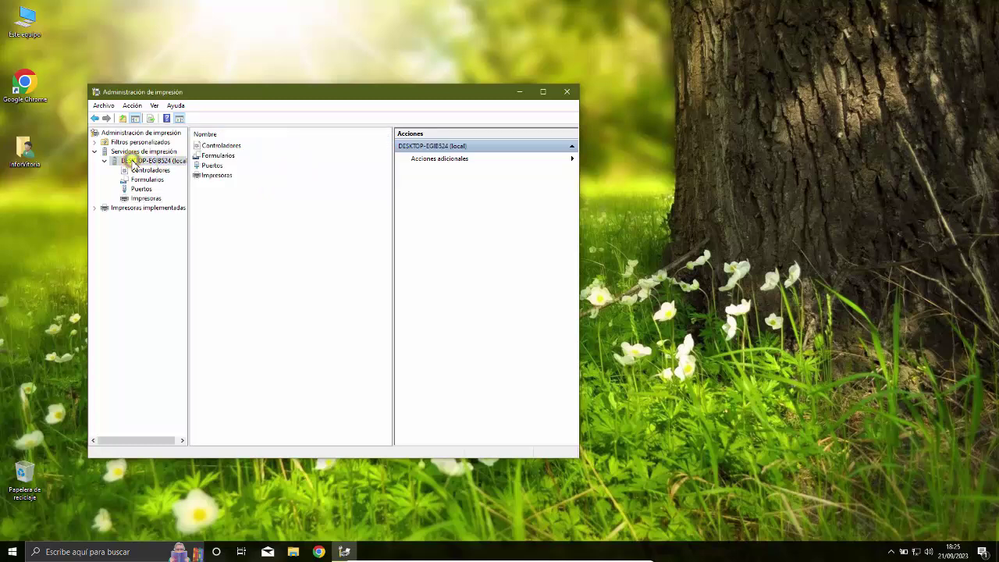
{"action": "right_click", "coordinate": [134, 164]}
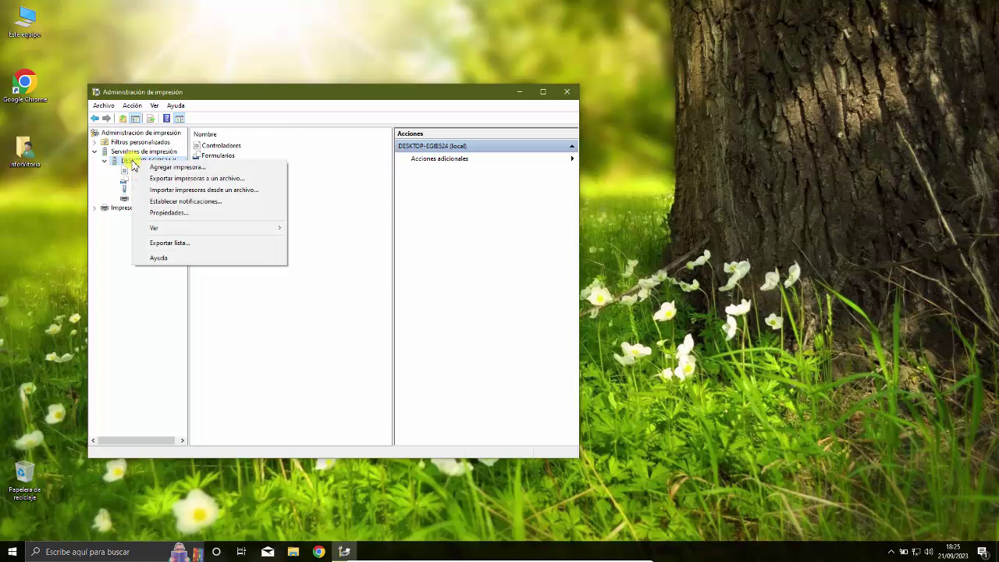
{"action": "left_click", "coordinate": [234, 180]}
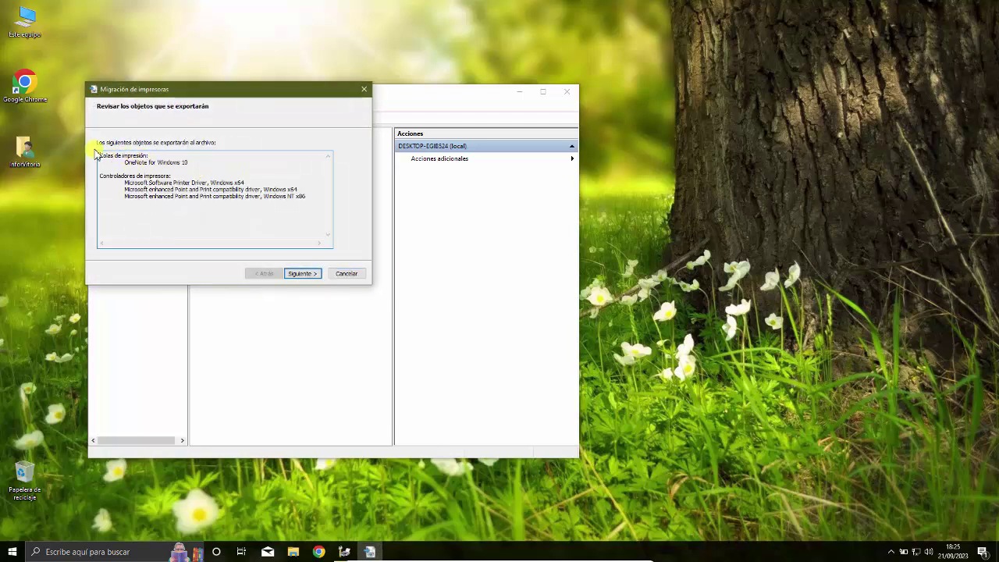
{"action": "left_click", "coordinate": [303, 274]}
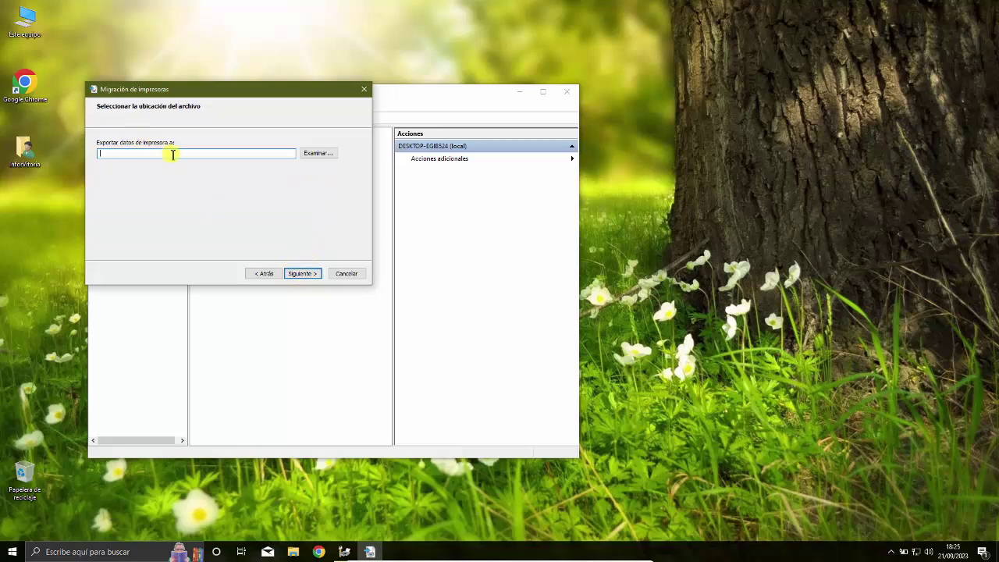
{"action": "left_click", "coordinate": [327, 158]}
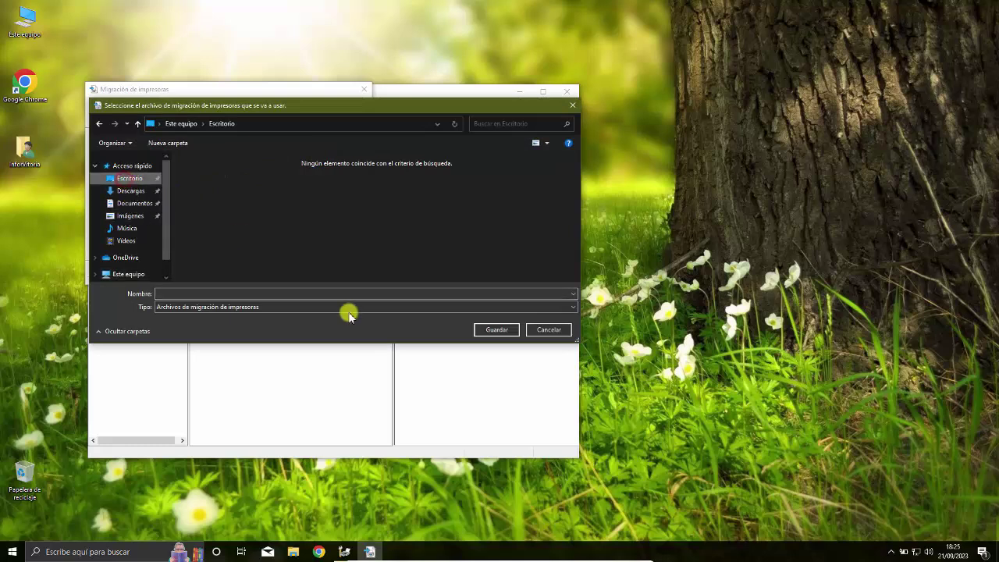
{"action": "left_click", "coordinate": [288, 292]}
{"action": "type", "text": "COPIA_IMPRESORAS"}
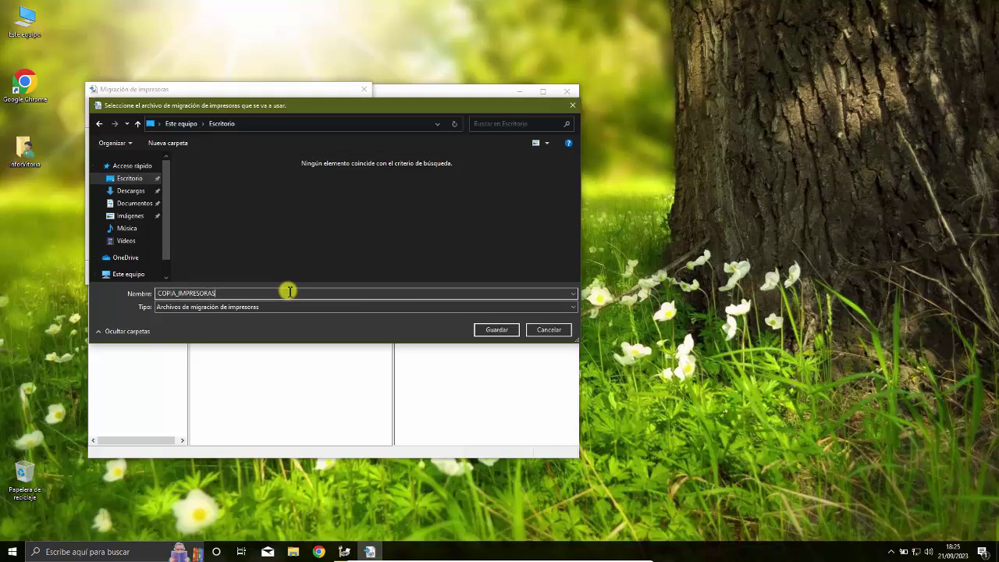
{"action": "left_click", "coordinate": [497, 329]}
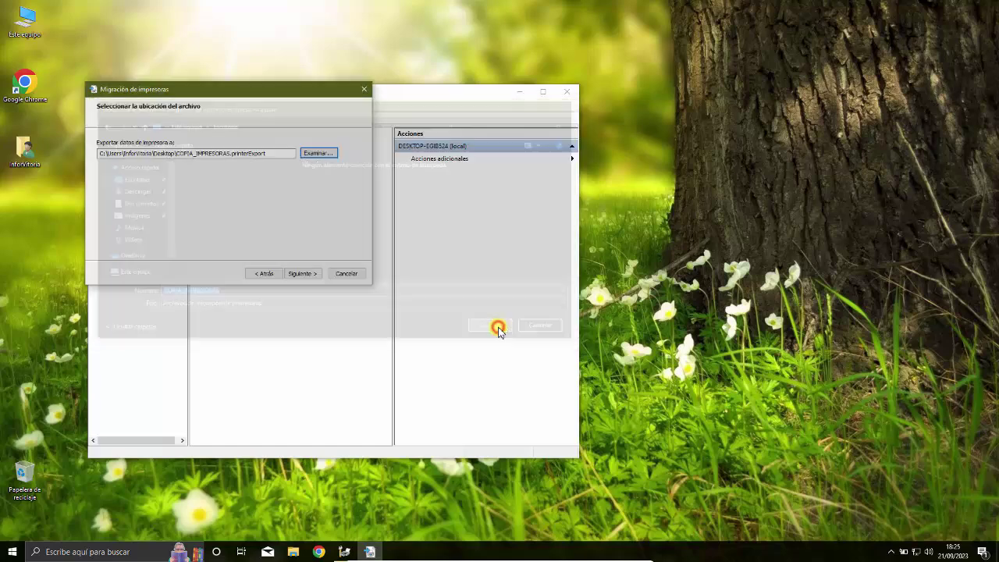
{"action": "left_click", "coordinate": [303, 273]}
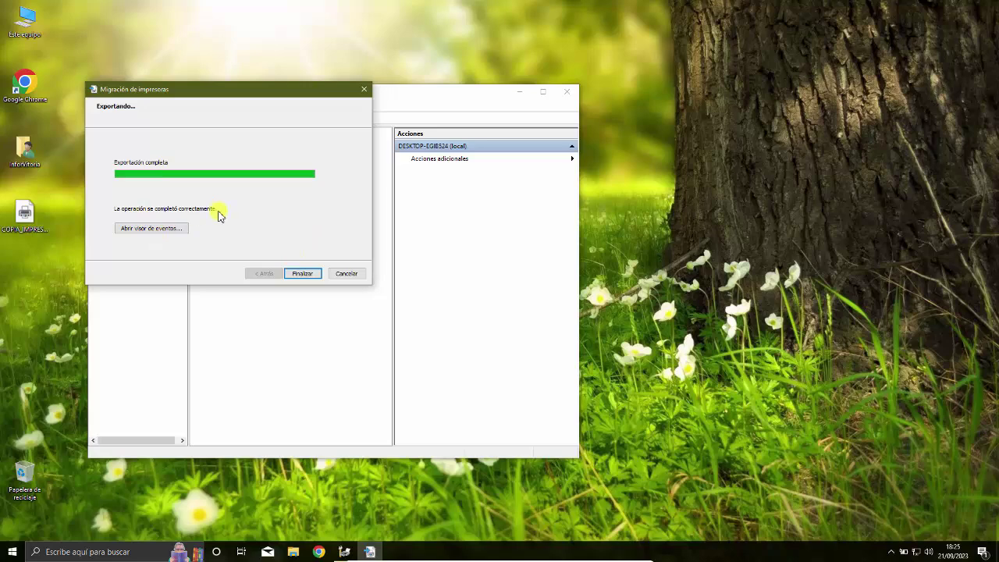
{"action": "left_click", "coordinate": [304, 273]}
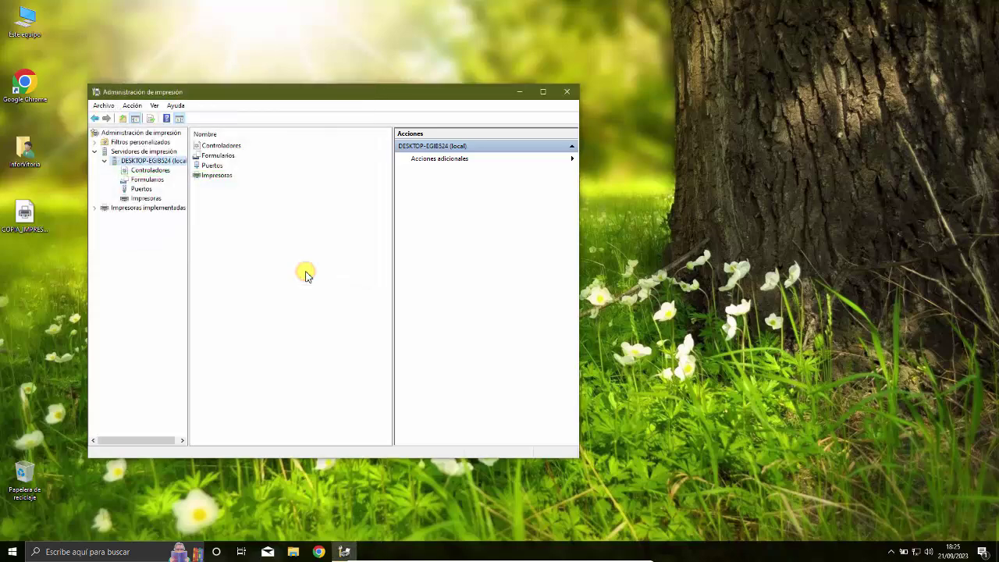
Move the console window aside and check the properties of the exported COPIA_IMPRESORAS file on the desktop
{"action": "left_click_drag", "start_coordinate": [305, 89], "coordinate": [473, 86]}
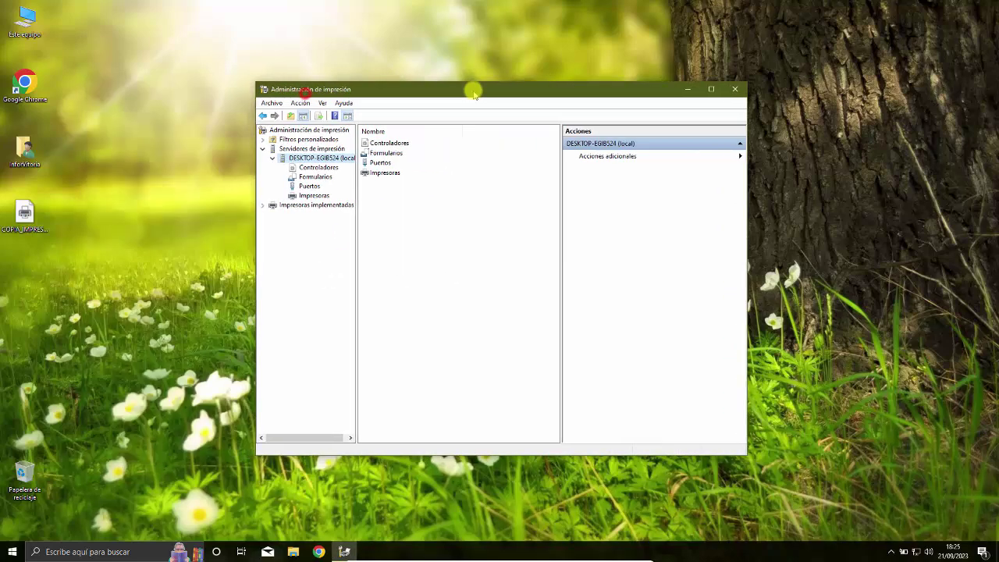
{"action": "double_click", "coordinate": [24, 214]}
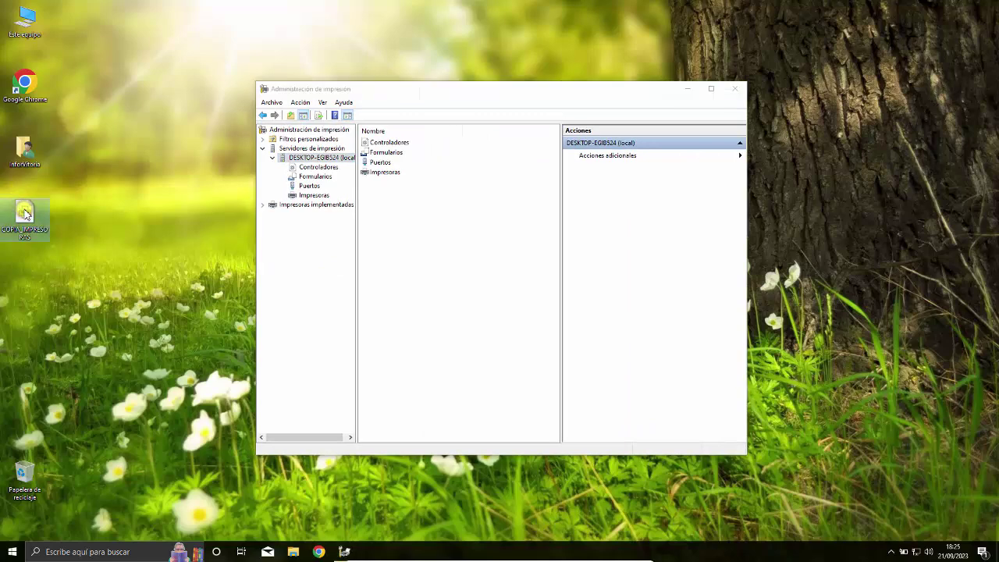
{"action": "right_click", "coordinate": [24, 211]}
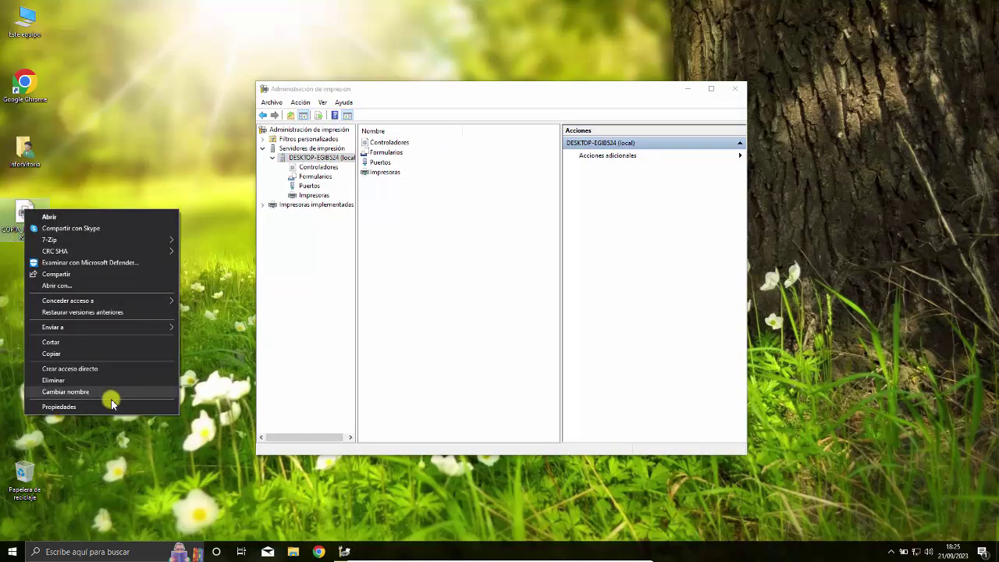
{"action": "left_click", "coordinate": [78, 407]}
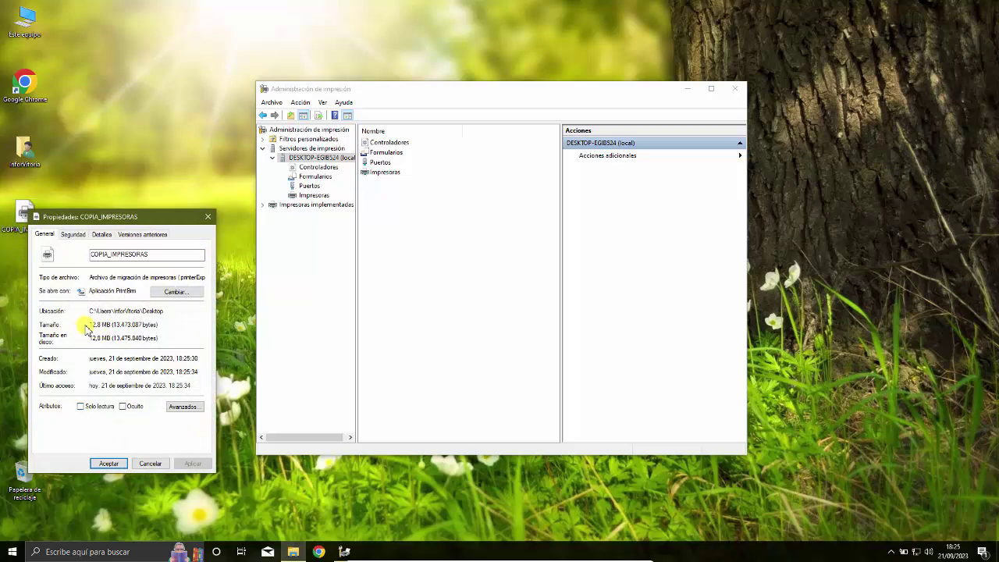
{"action": "left_click", "coordinate": [207, 216]}
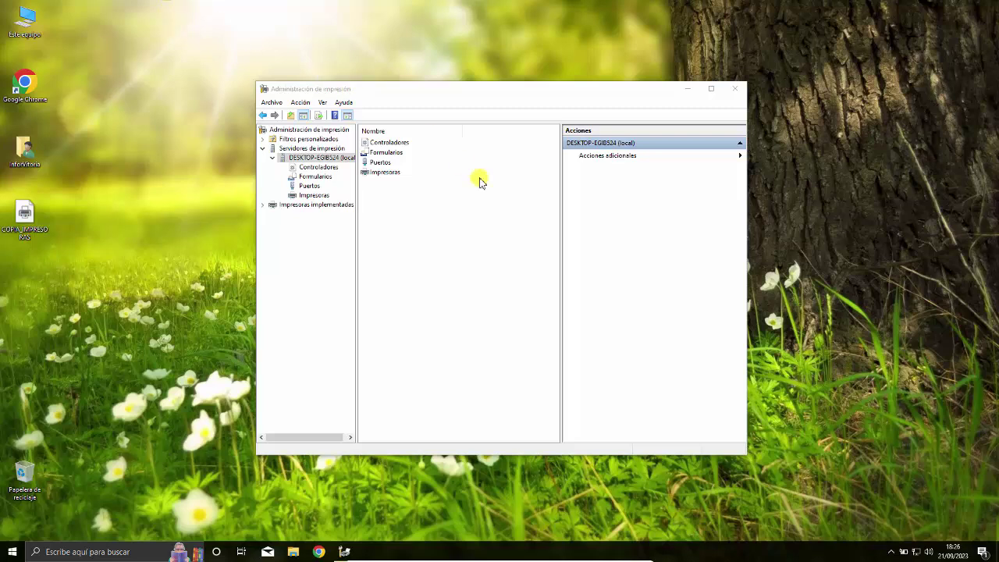
Start a printer import on the local print server with COPIA_IMPRESORAS from the desktop as source, and cancel the wizard
{"action": "right_click", "coordinate": [322, 158]}
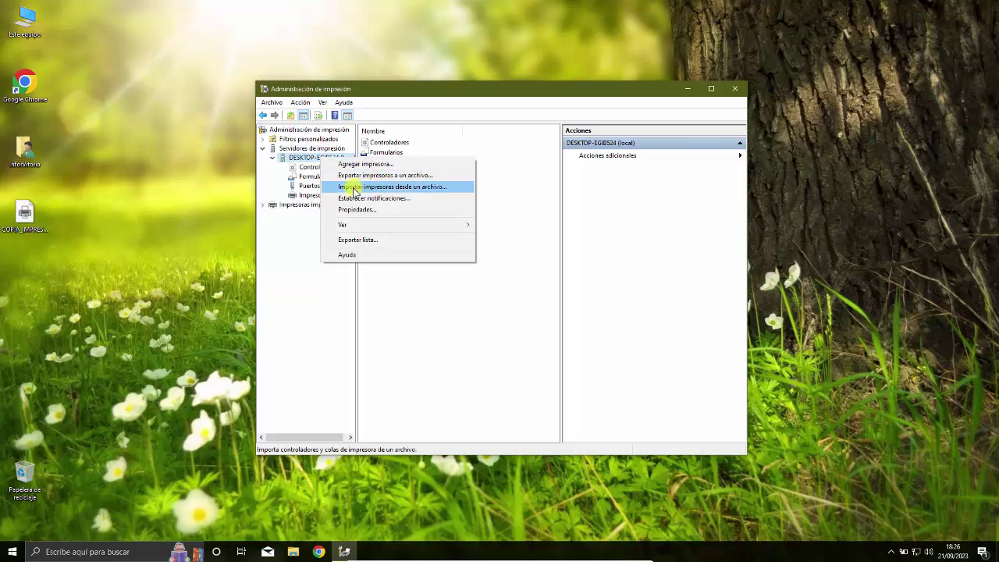
{"action": "left_click", "coordinate": [413, 188]}
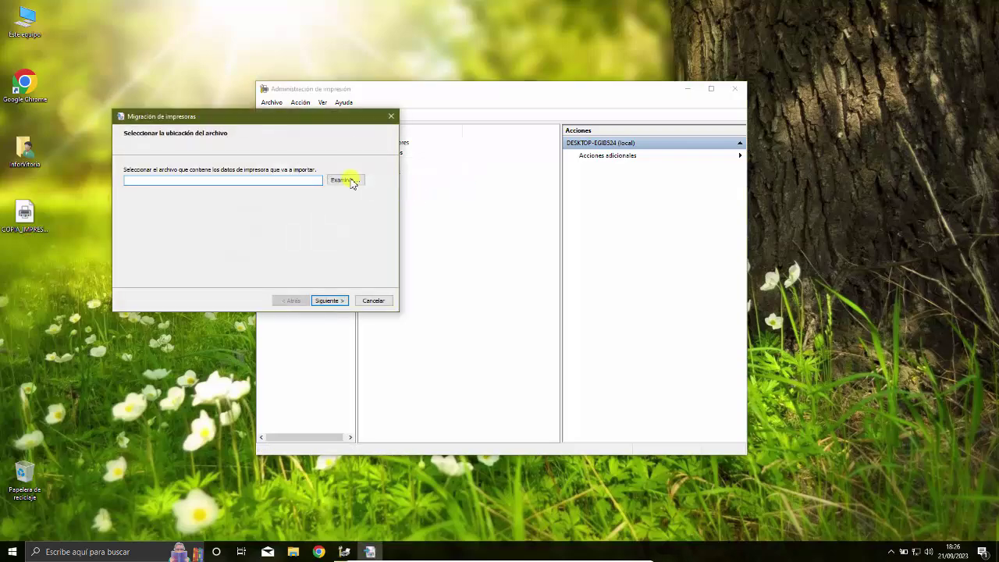
{"action": "left_click", "coordinate": [348, 181]}
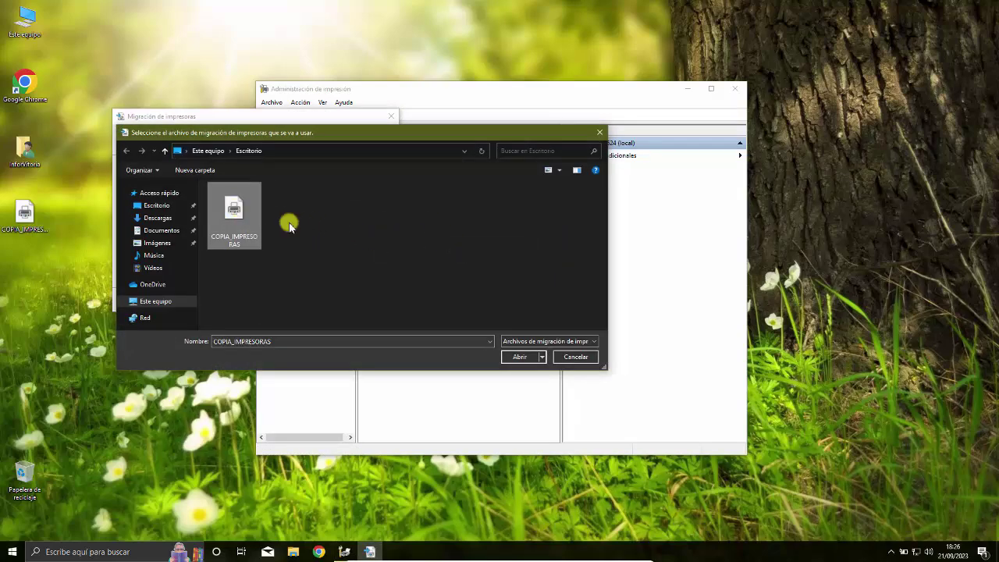
{"action": "left_click", "coordinate": [527, 358]}
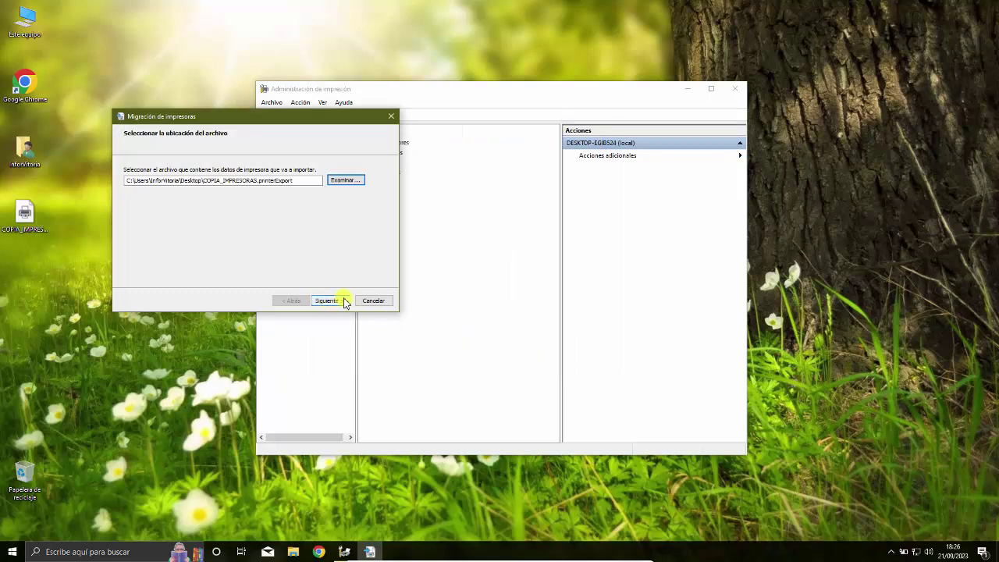
{"action": "left_click", "coordinate": [383, 303]}
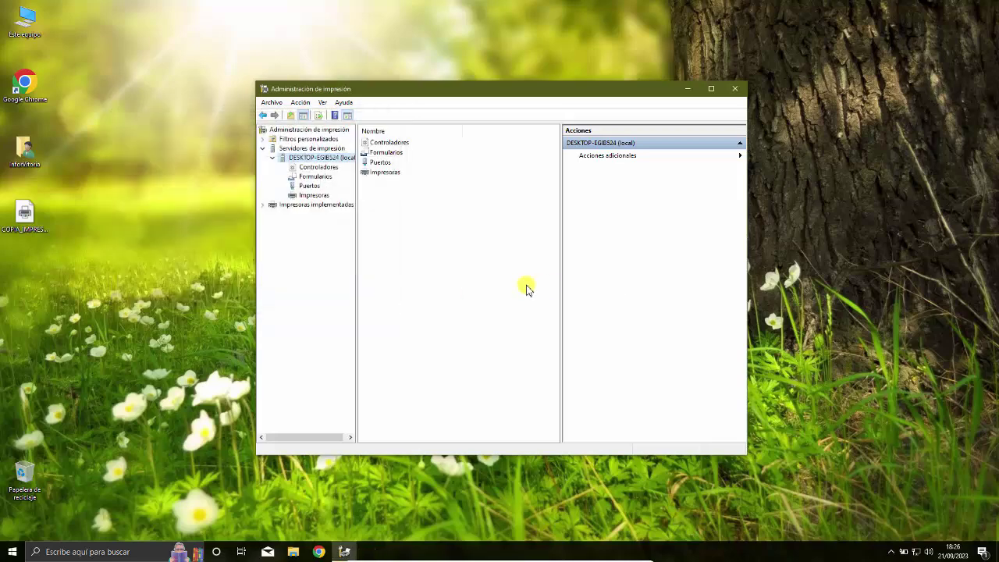
Close Print Management, open COPIA_IMPRESORAS from the desktop to review the objects it would import, and cancel the migration
{"action": "left_click", "coordinate": [136, 139]}
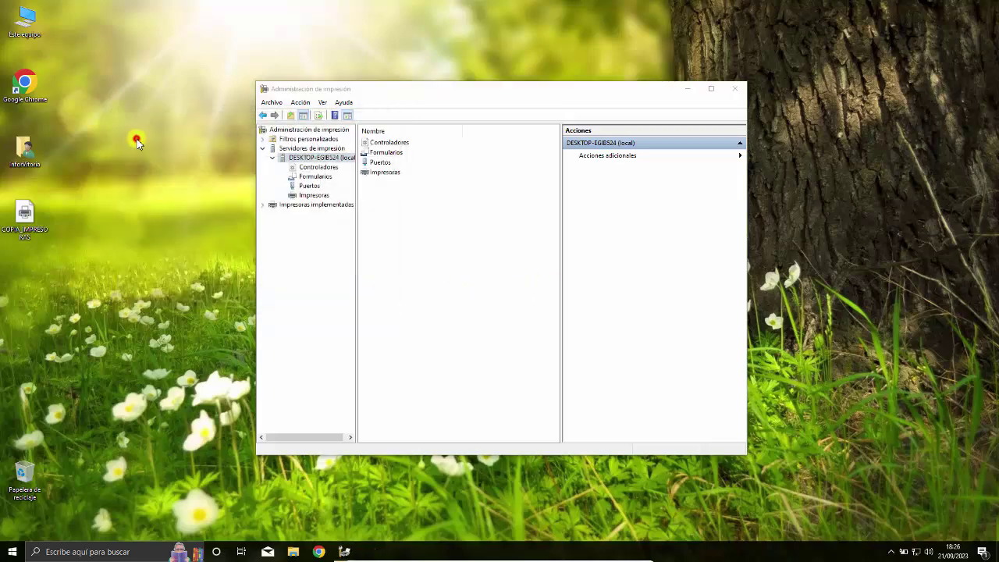
{"action": "left_click", "coordinate": [735, 89]}
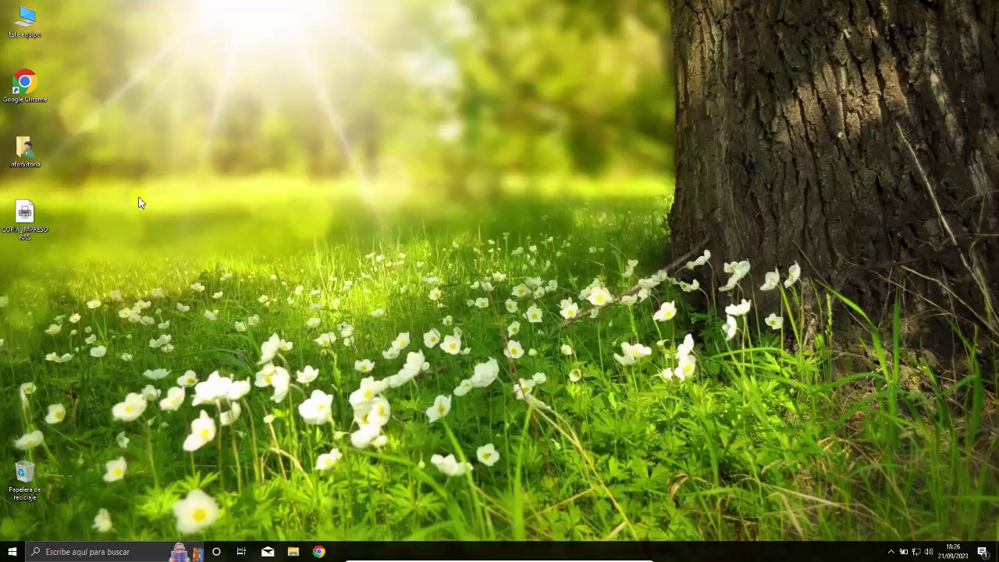
{"action": "double_click", "coordinate": [16, 225]}
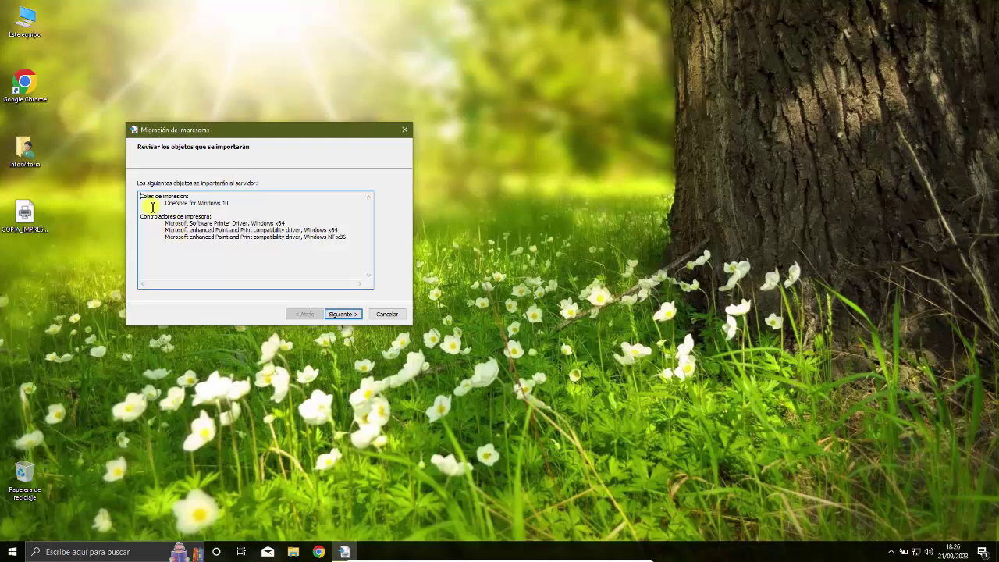
{"action": "left_click_drag", "start_coordinate": [140, 196], "coordinate": [304, 247]}
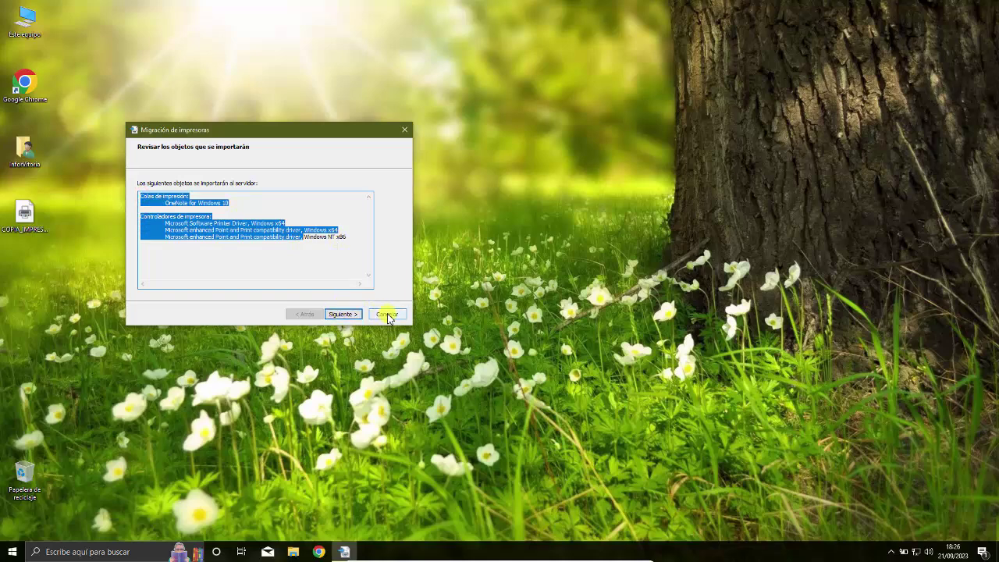
{"action": "left_click", "coordinate": [388, 315]}
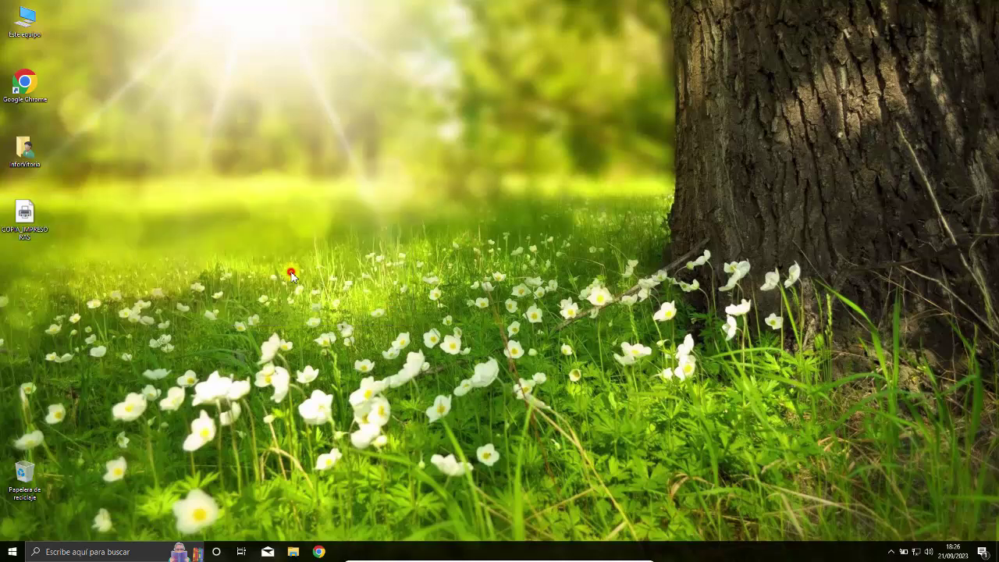